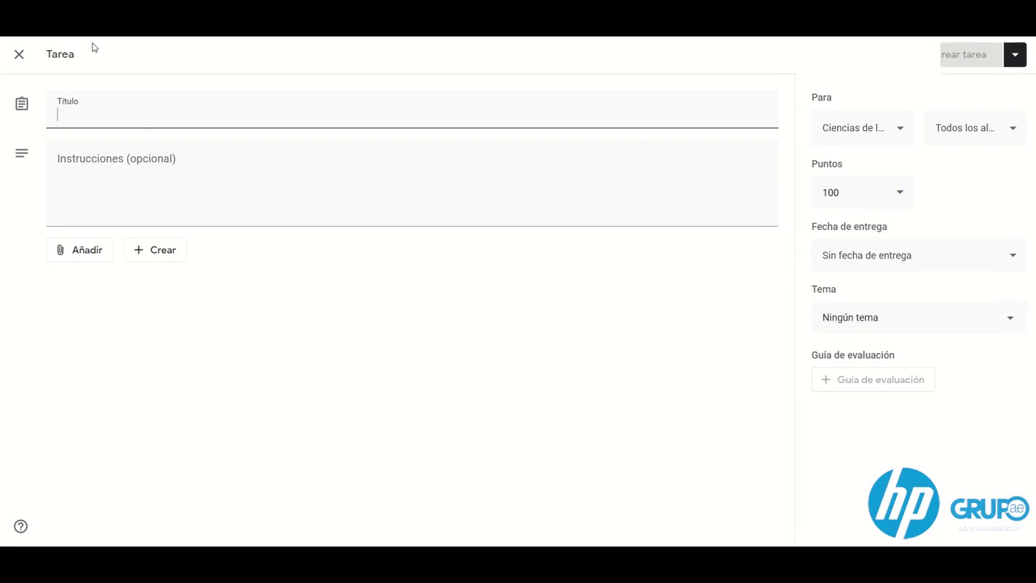
Title the assignment "Esquema visual" and enter the instructions "Debes entregarme un esquema visual del documento que te adjunto"
text(Esquema visual)
key(Tab)
text(Debe)
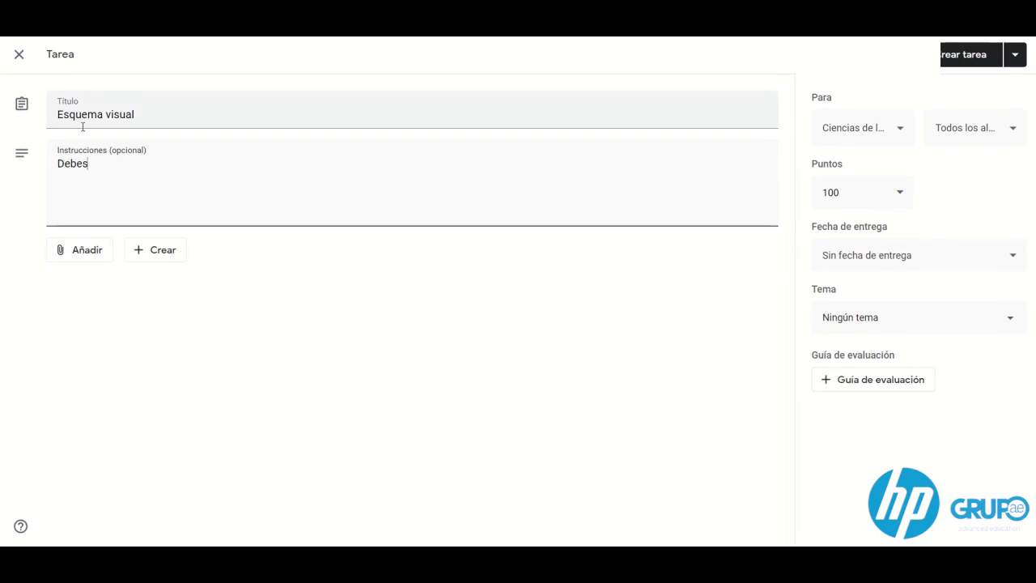
text(s entregarme un esquema visual del documento que te adjunto)
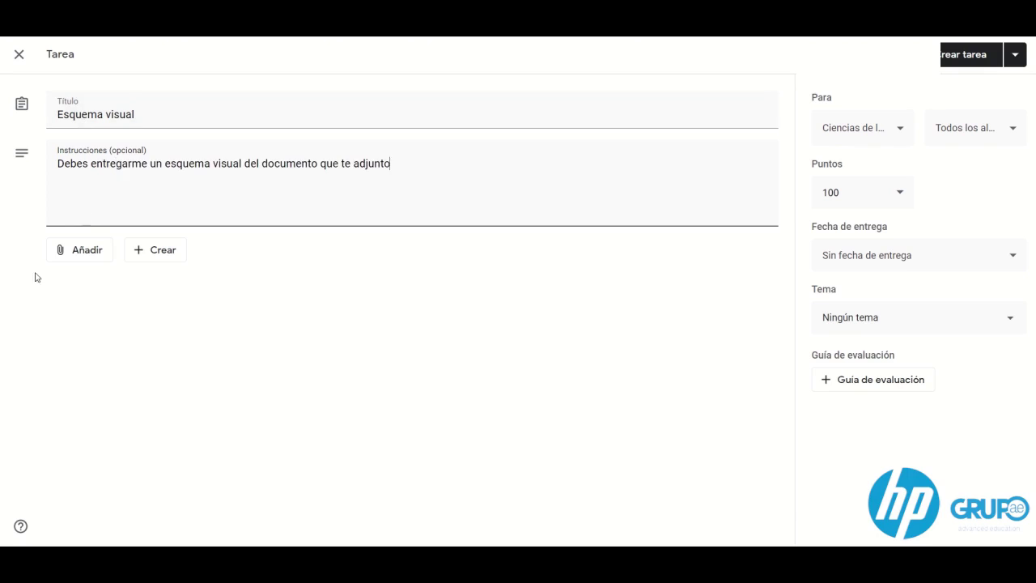
Attach LOS ANIMALES.doc from Google Drive to the assignment and set it to "Hacer una copia para cada alumno"
click(102, 253)
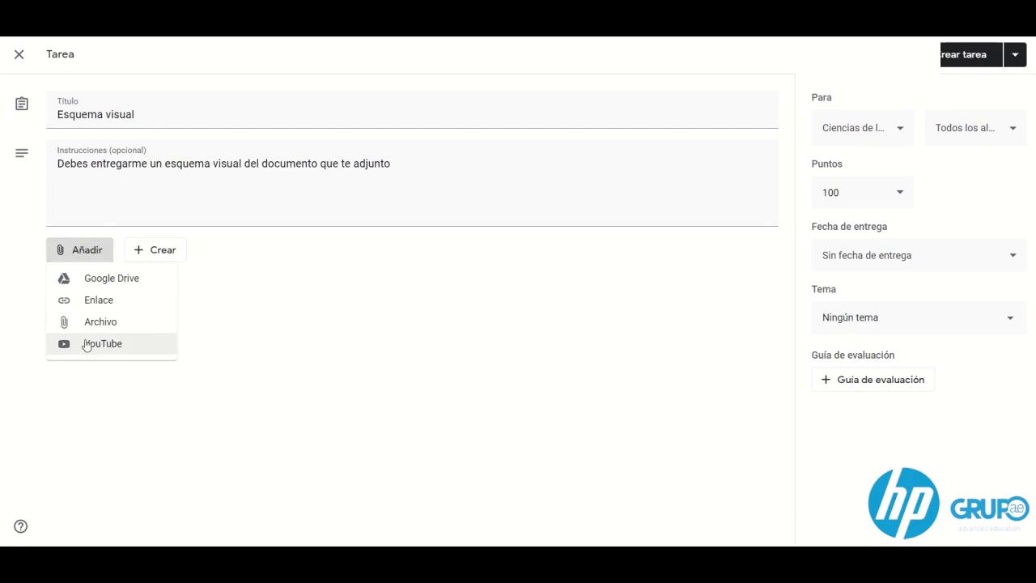
click(130, 278)
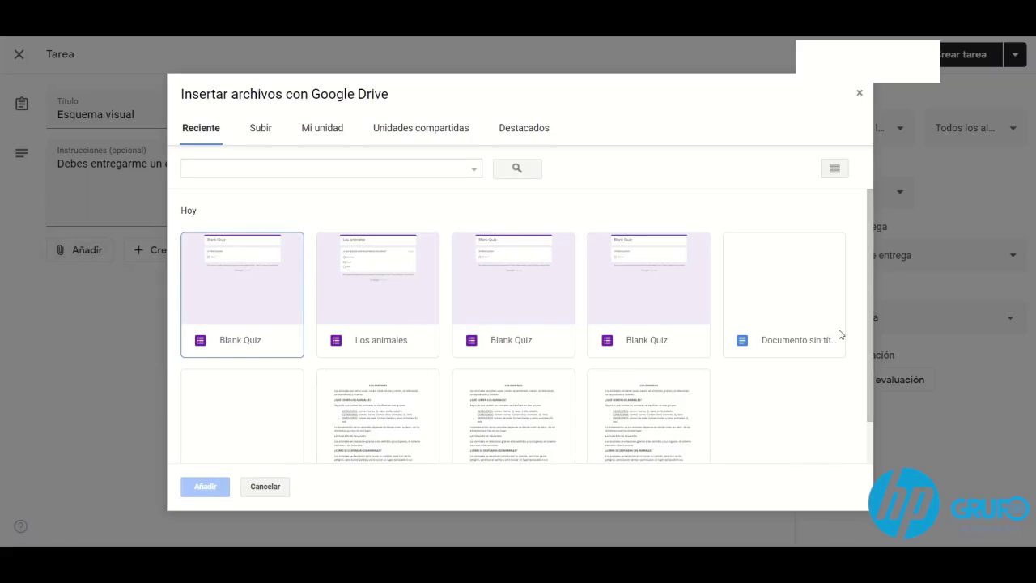
scroll(805, 335, down, 1)
click(392, 362)
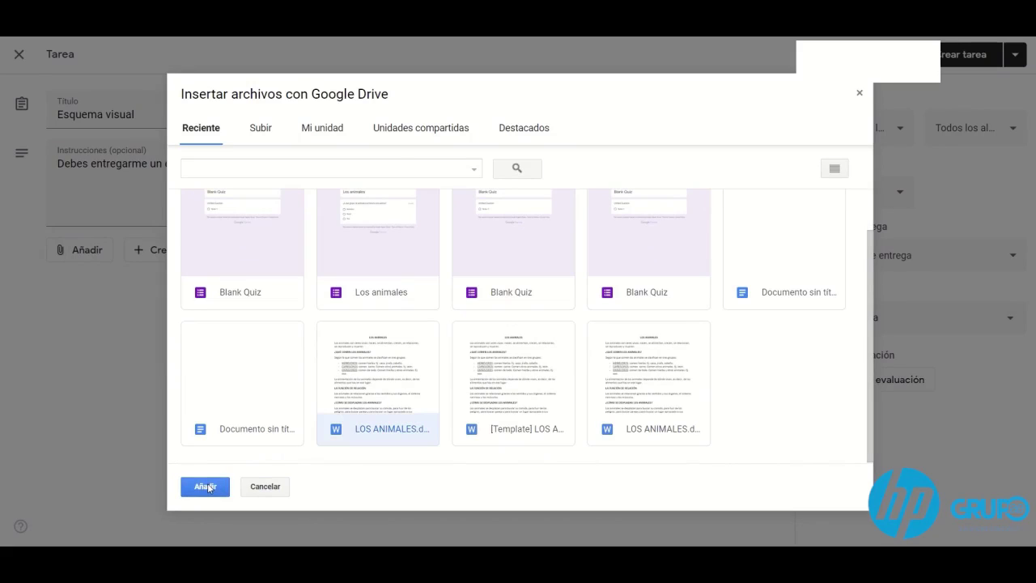
click(206, 488)
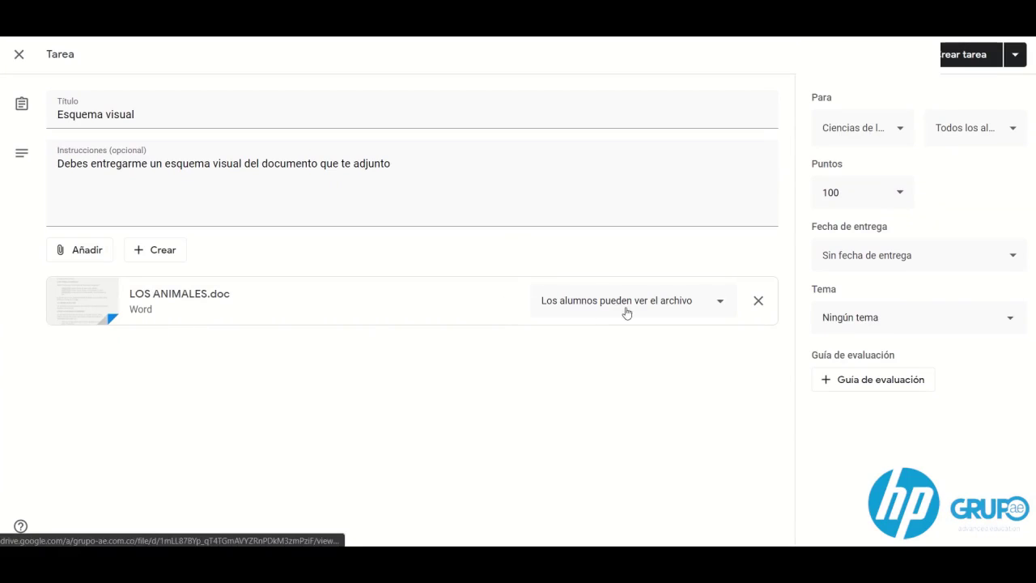
click(718, 304)
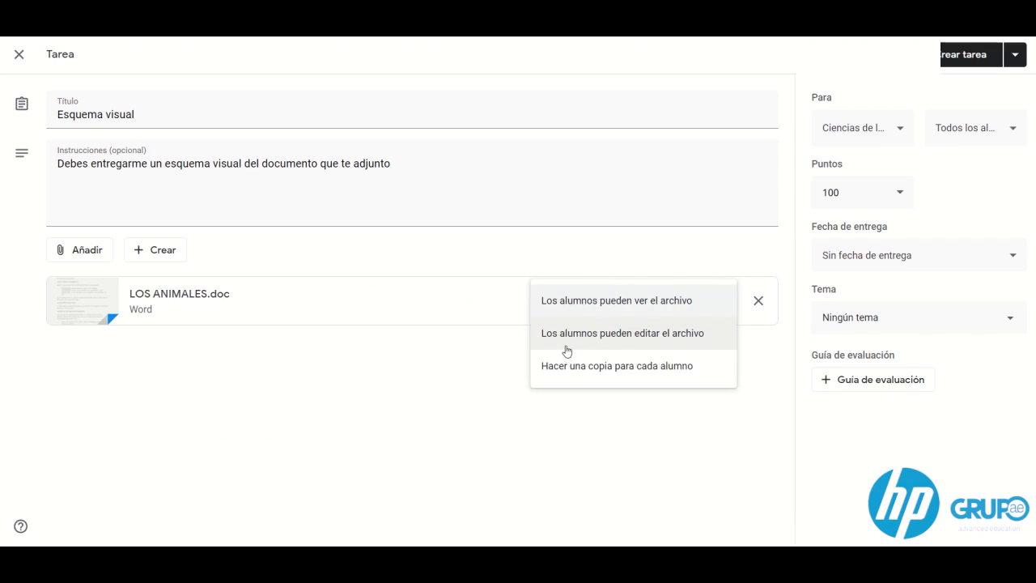
click(647, 367)
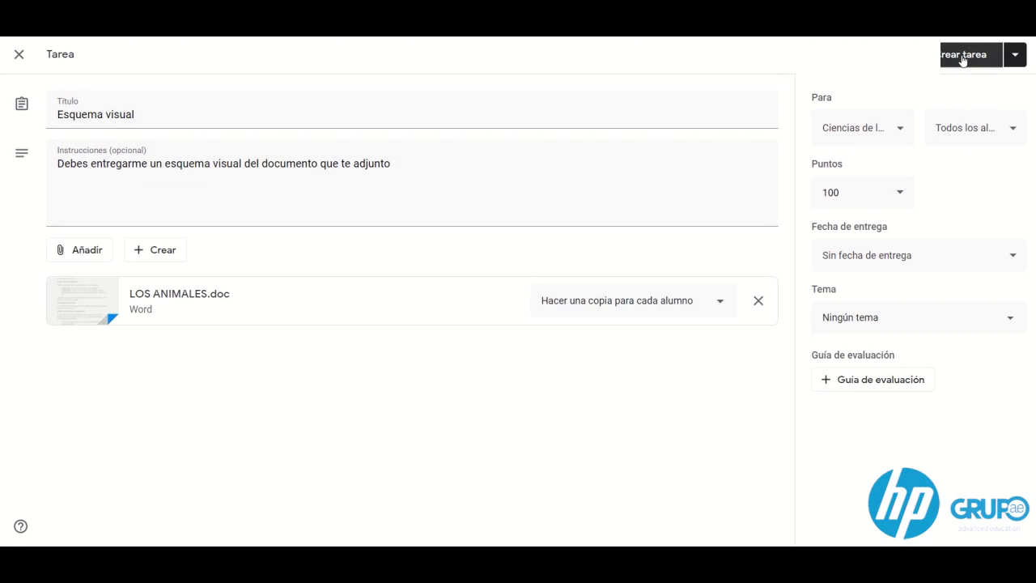
Publish the Esquema visual assignment and move it under "Tema 1 - los animales", below Resumen tema 1
click(1015, 63)
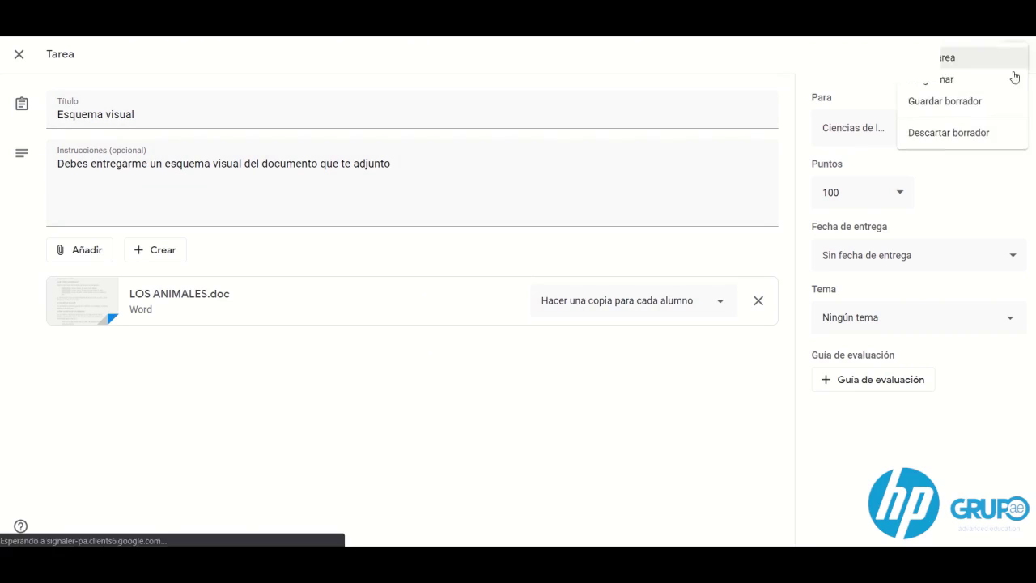
click(898, 98)
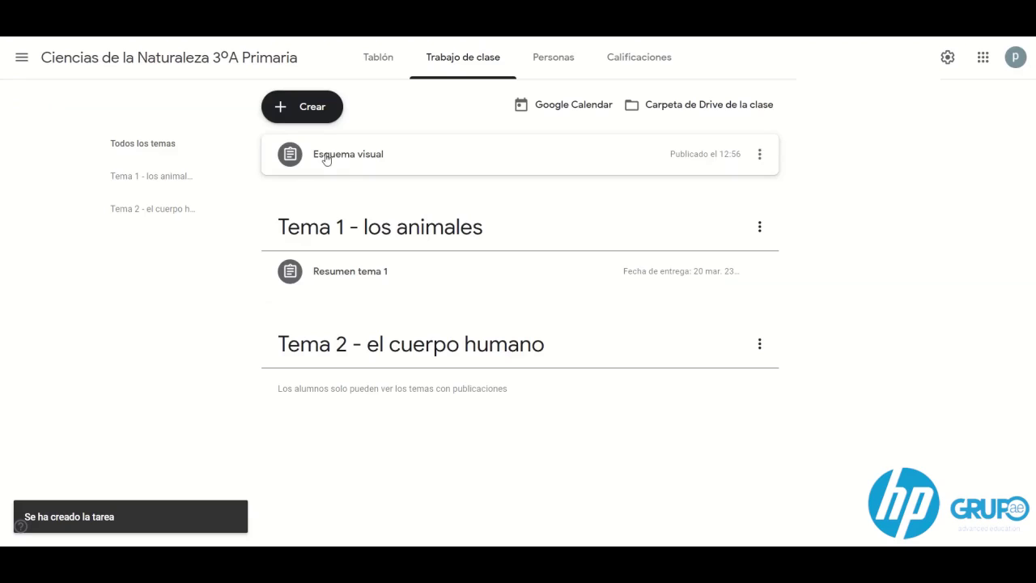
drag(345, 157, 373, 257)
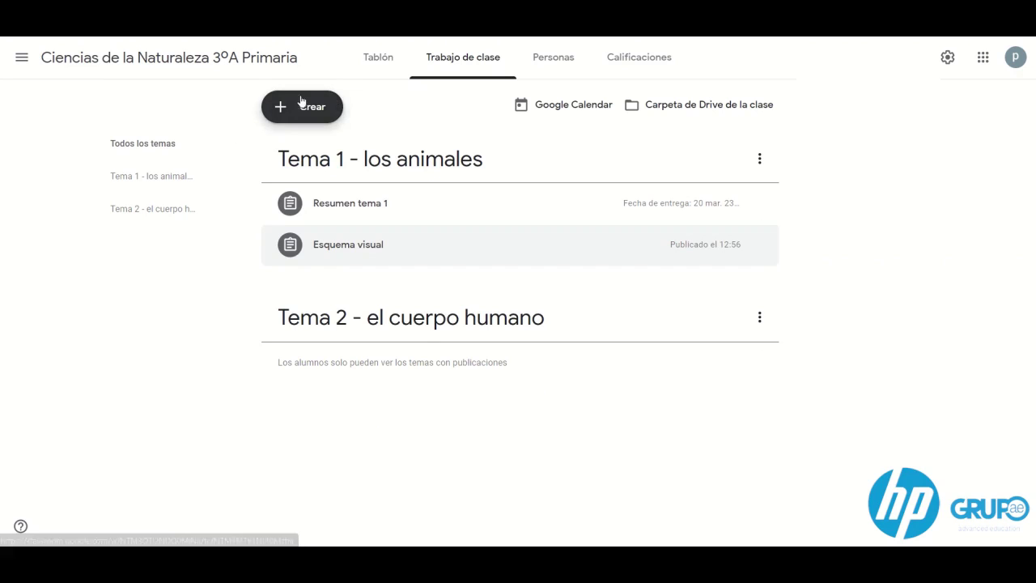
click(301, 110)
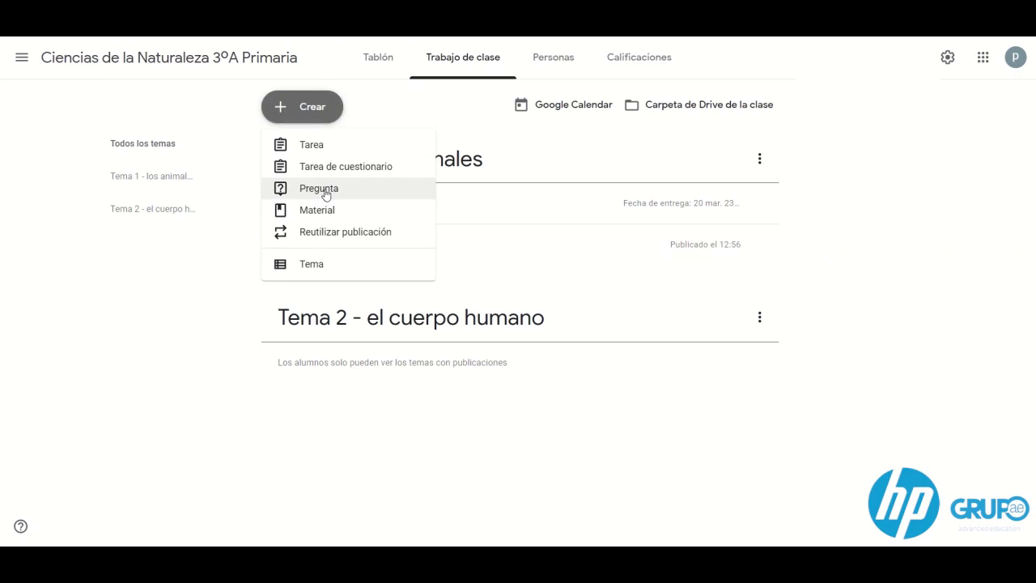
click(299, 237)
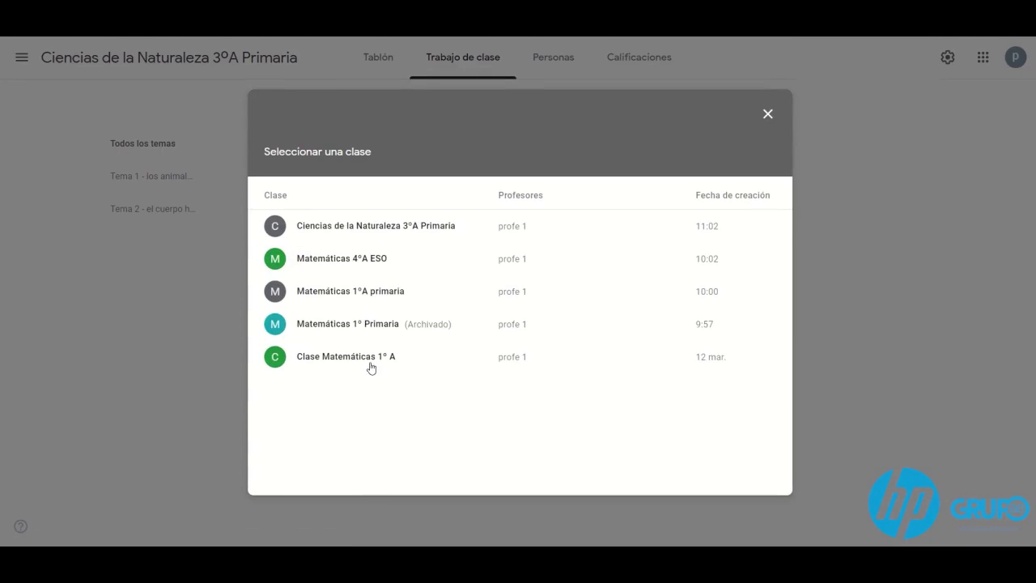
click(360, 293)
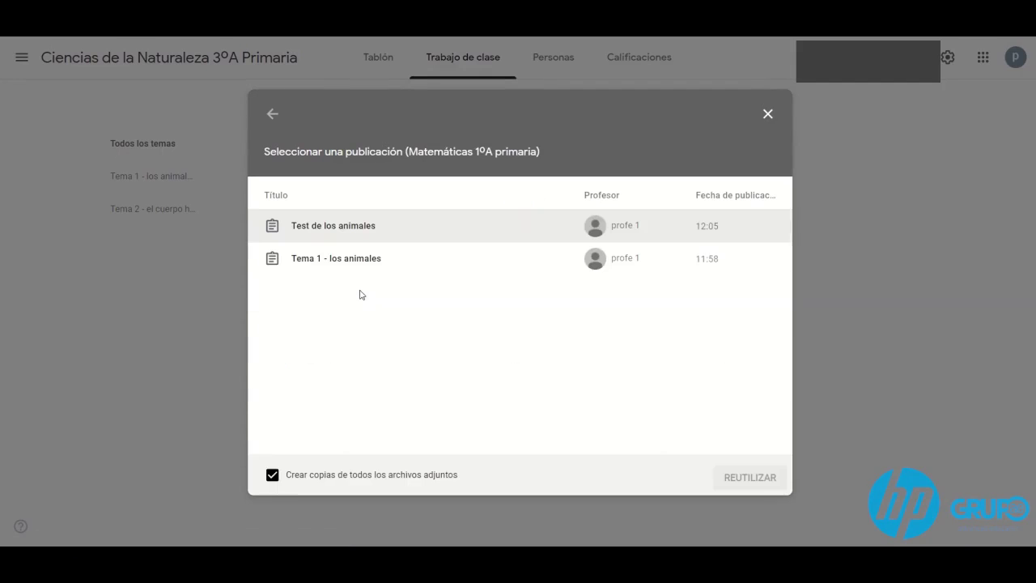
click(273, 265)
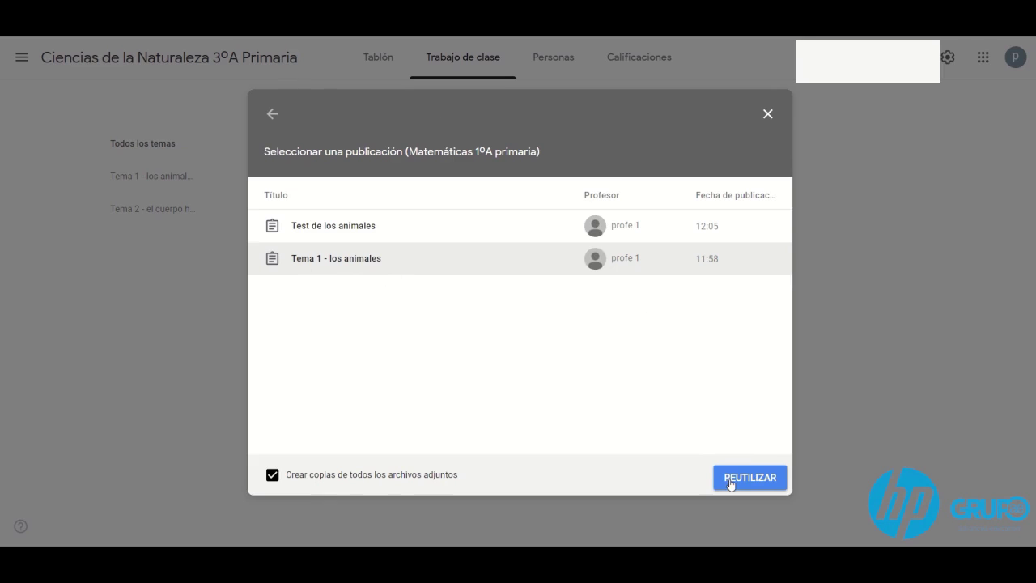
click(767, 115)
Start a new quiz assignment, look at its attached Blank Quiz form and return to the assignment
click(299, 107)
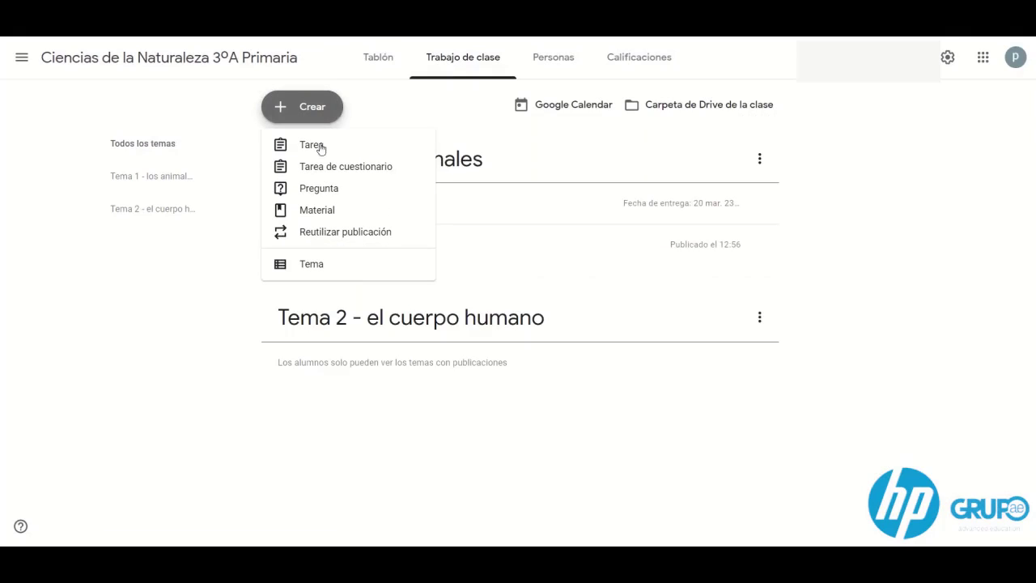
click(321, 173)
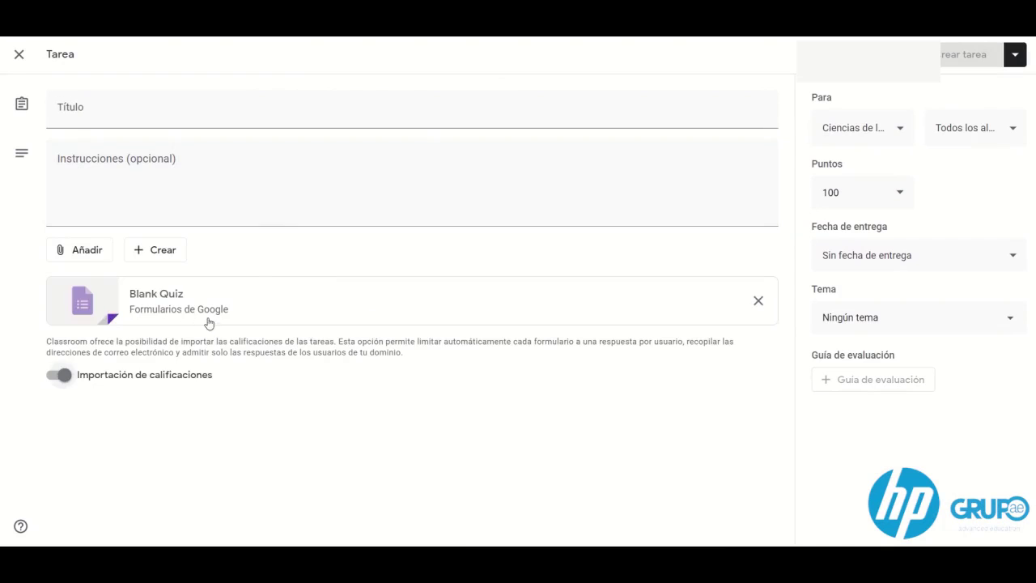
click(164, 299)
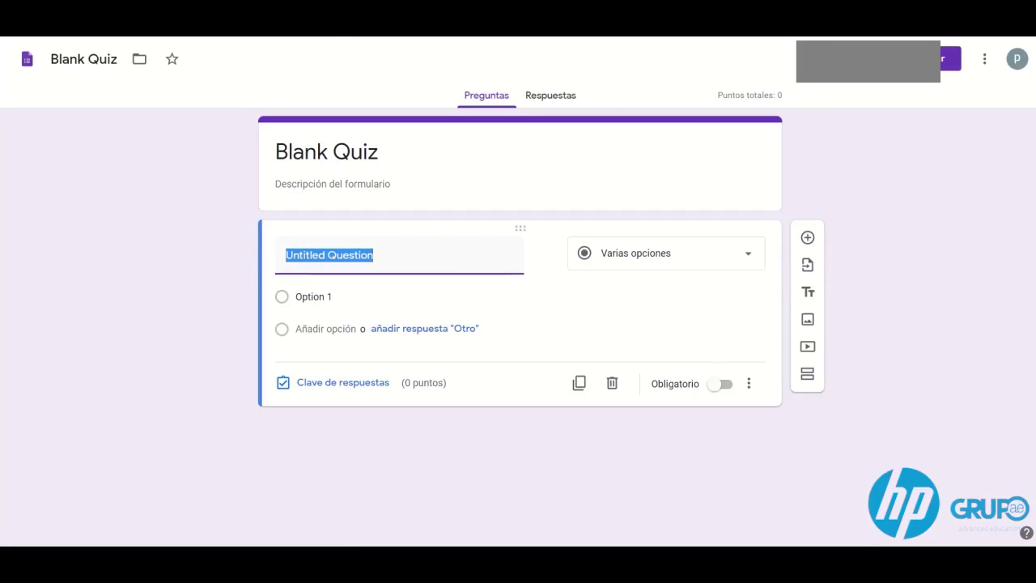
click(202, 24)
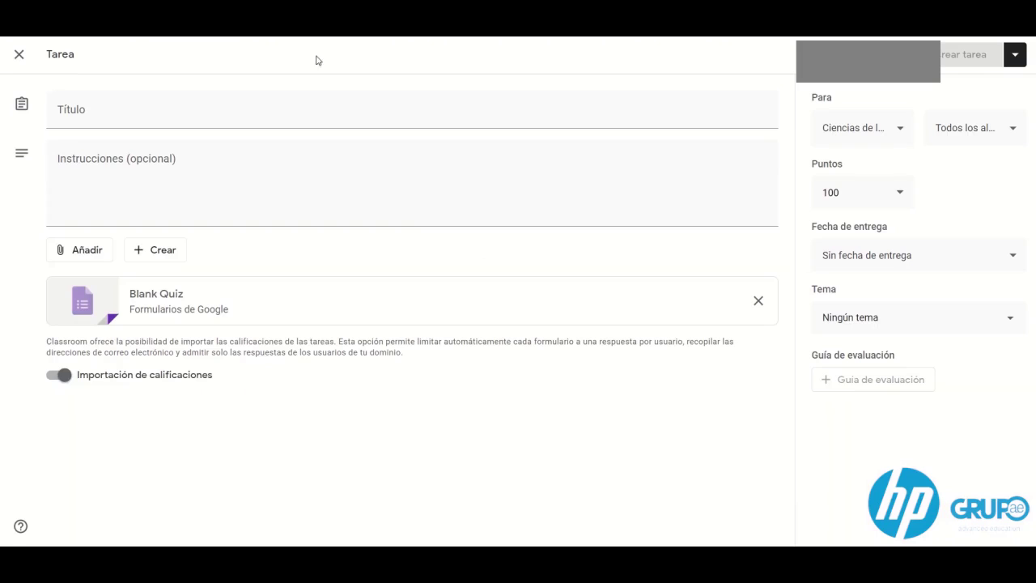
Attach the Los animales form from Google Drive to the quiz assignment and remove the Blank Quiz attachment
click(97, 256)
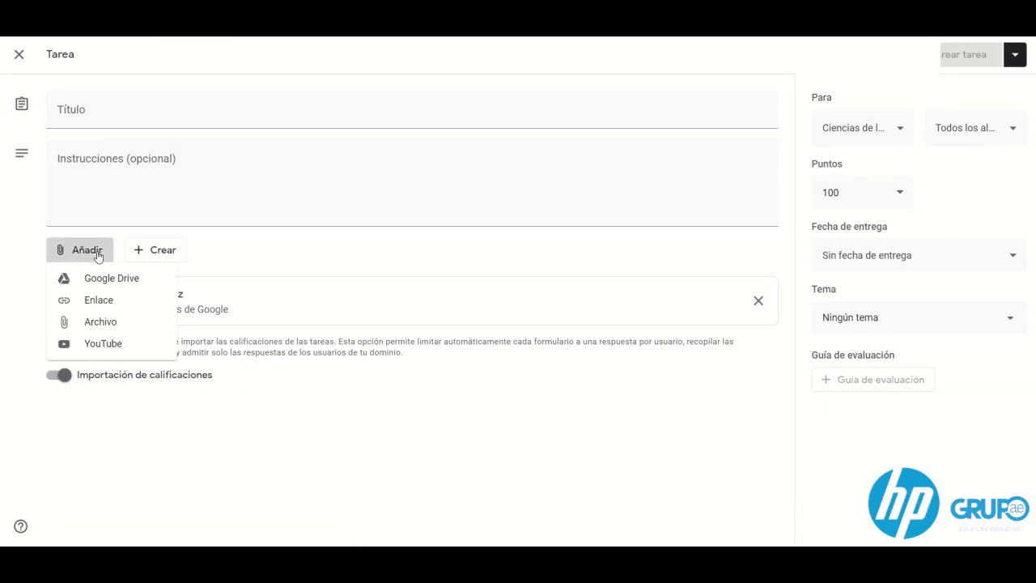
click(98, 280)
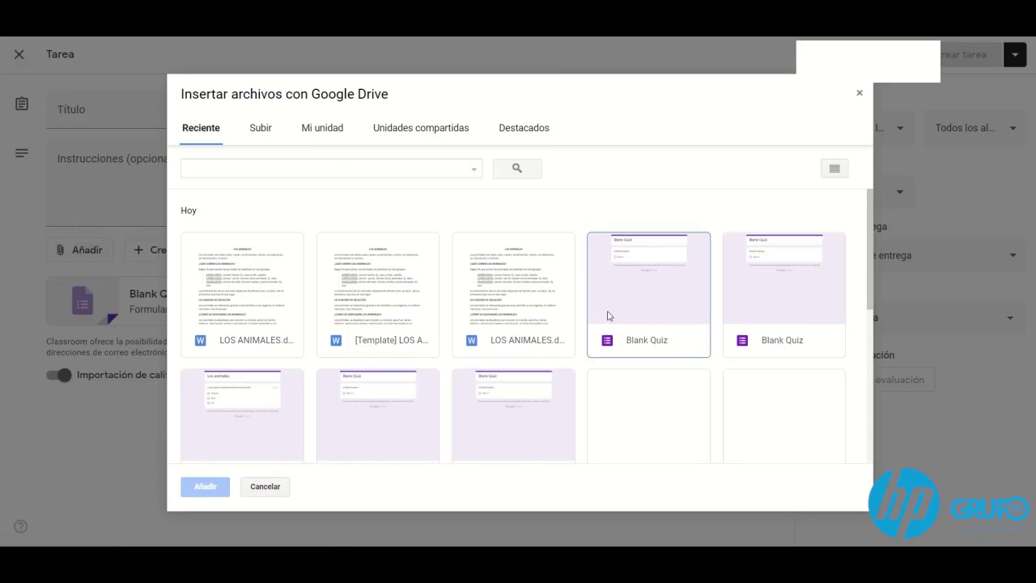
scroll(611, 316, down, 2)
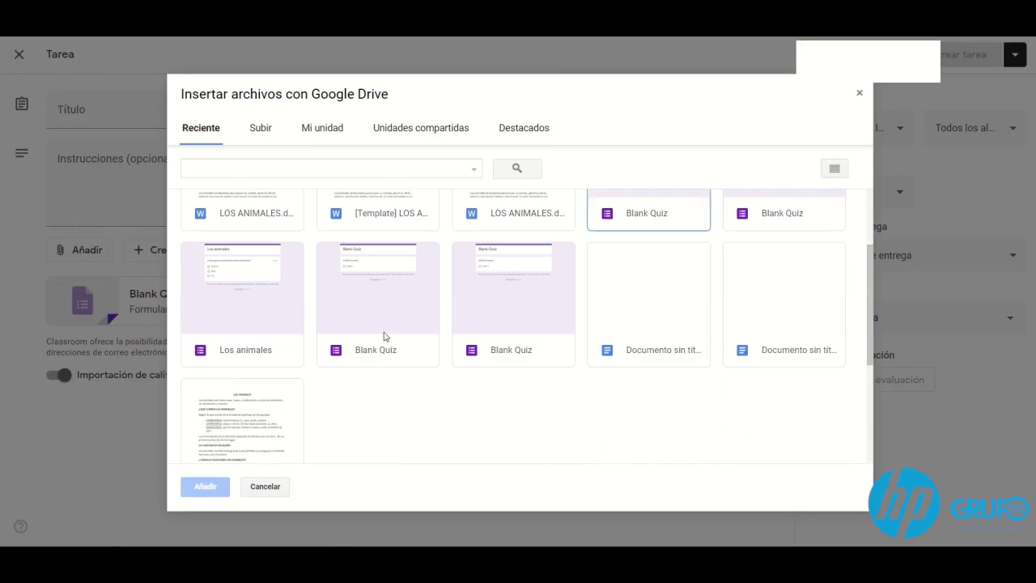
click(237, 268)
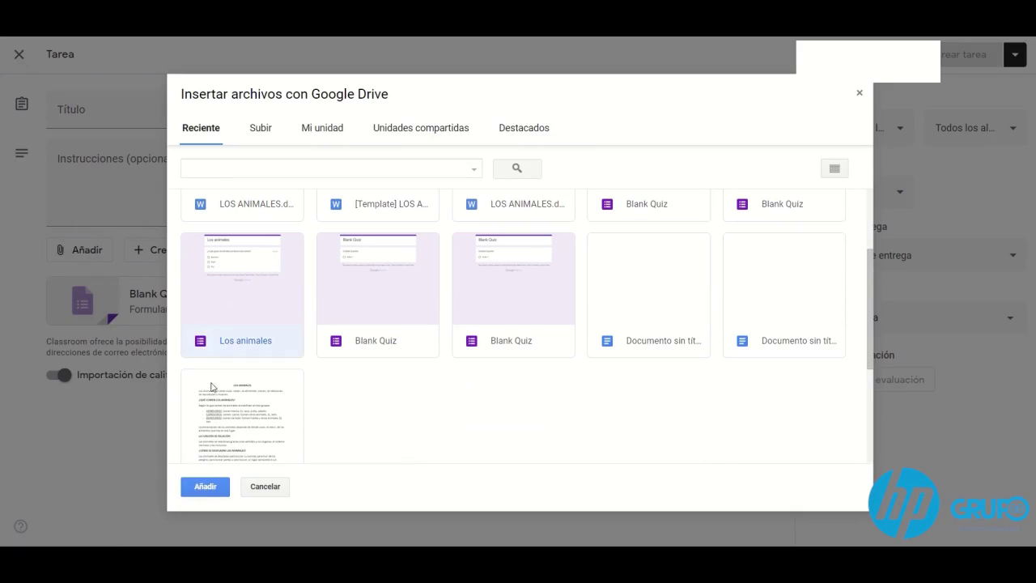
click(206, 488)
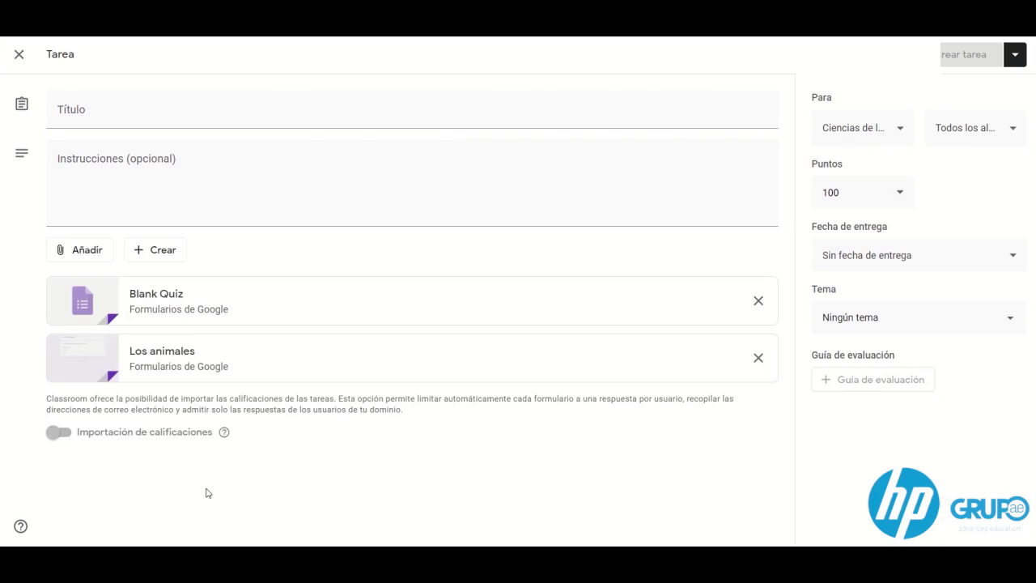
click(758, 305)
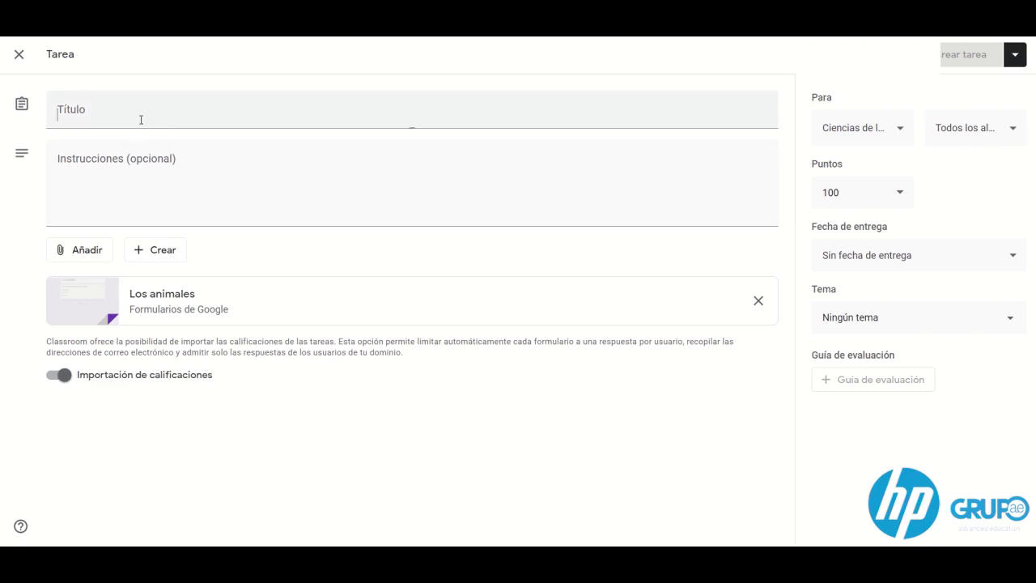
Title the quiz assignment "Test animales"
text(Test)
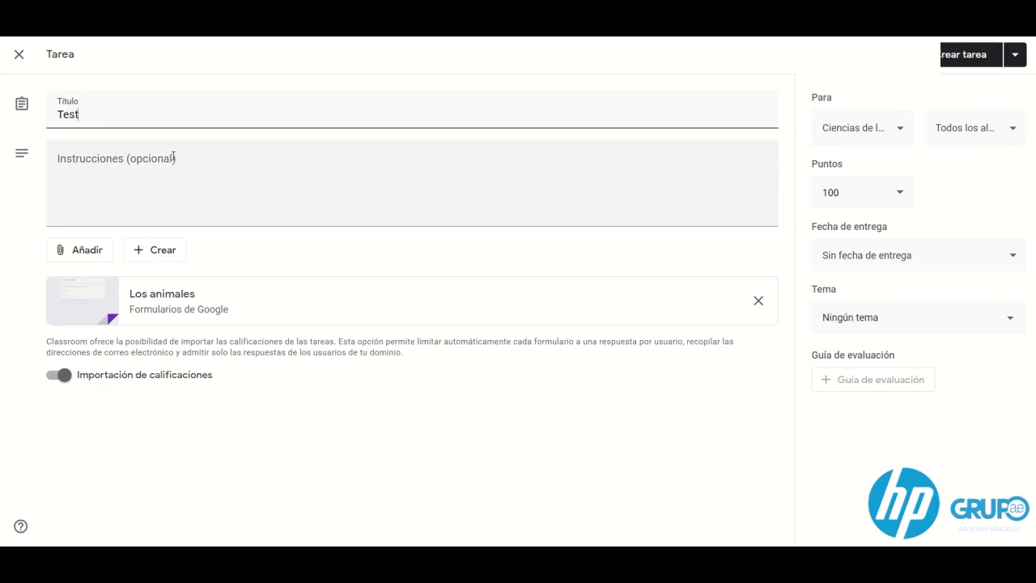
text( animales)
click(131, 160)
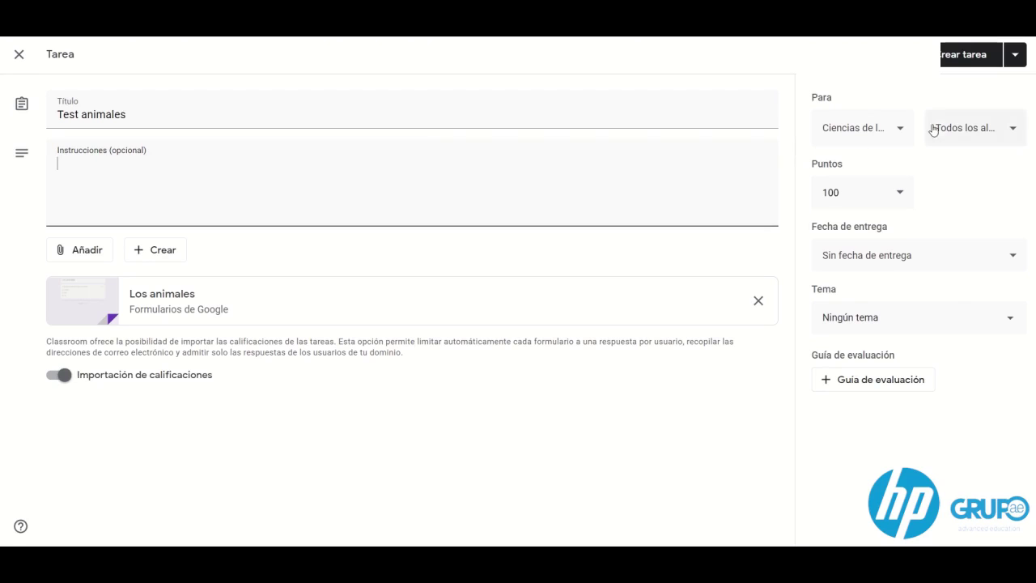
Publish the Test animales assignment and move it under "Tema 1 - los animales", below Esquema visual
click(958, 60)
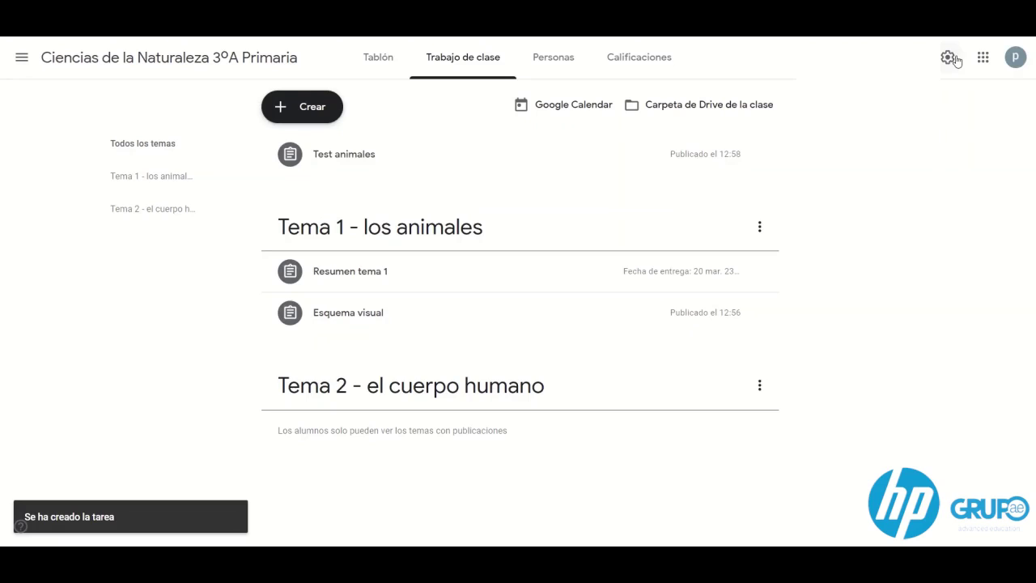
drag(315, 145, 387, 341)
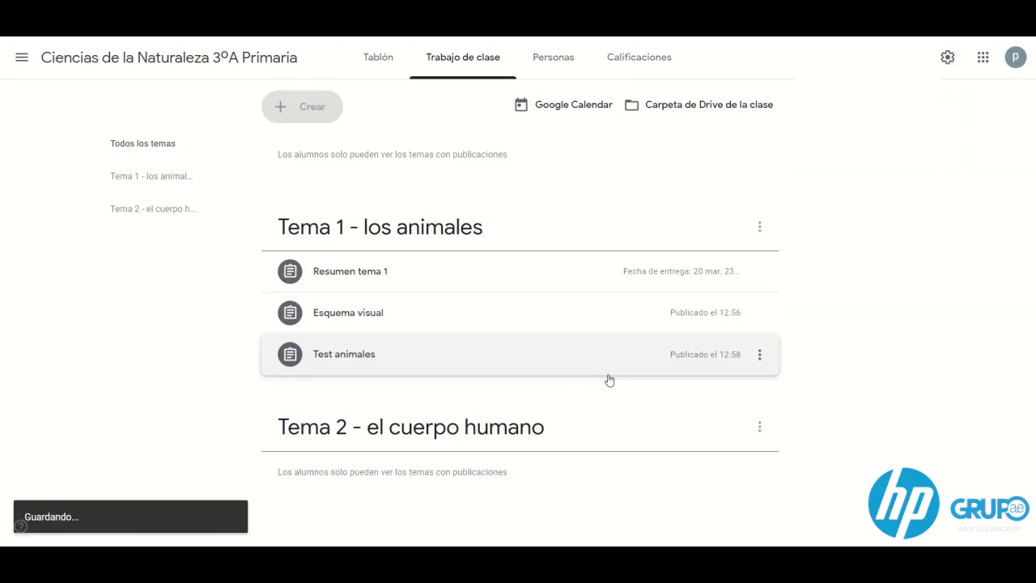